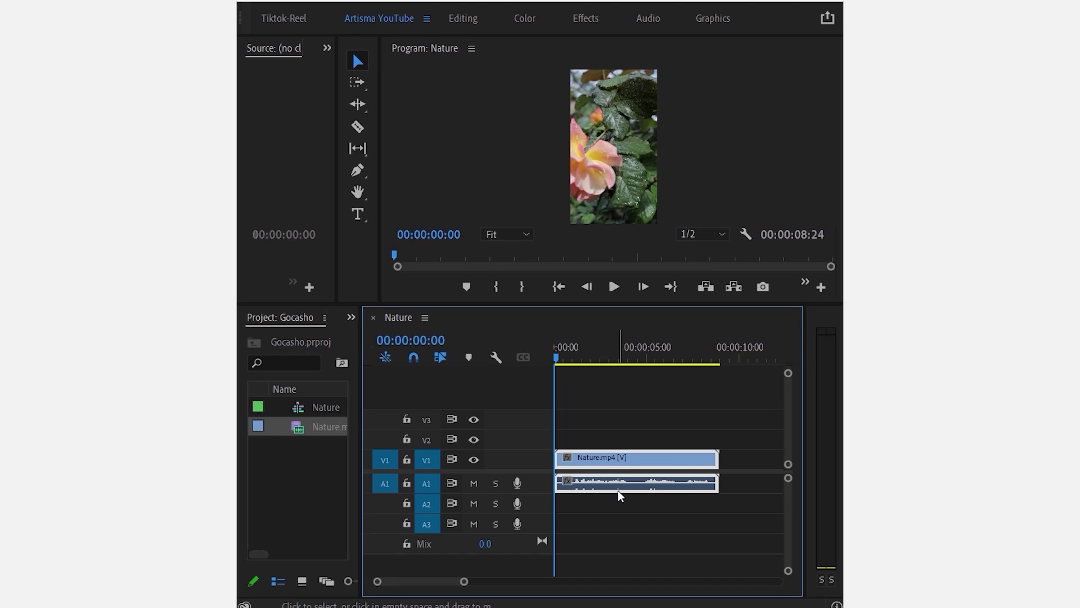
- Play the Nature sequence to hear its original audio, and return the playhead to the start
{"action": "mouse_move", "coordinate": [618, 490]}
{"action": "left_click", "coordinate": [612, 429]}
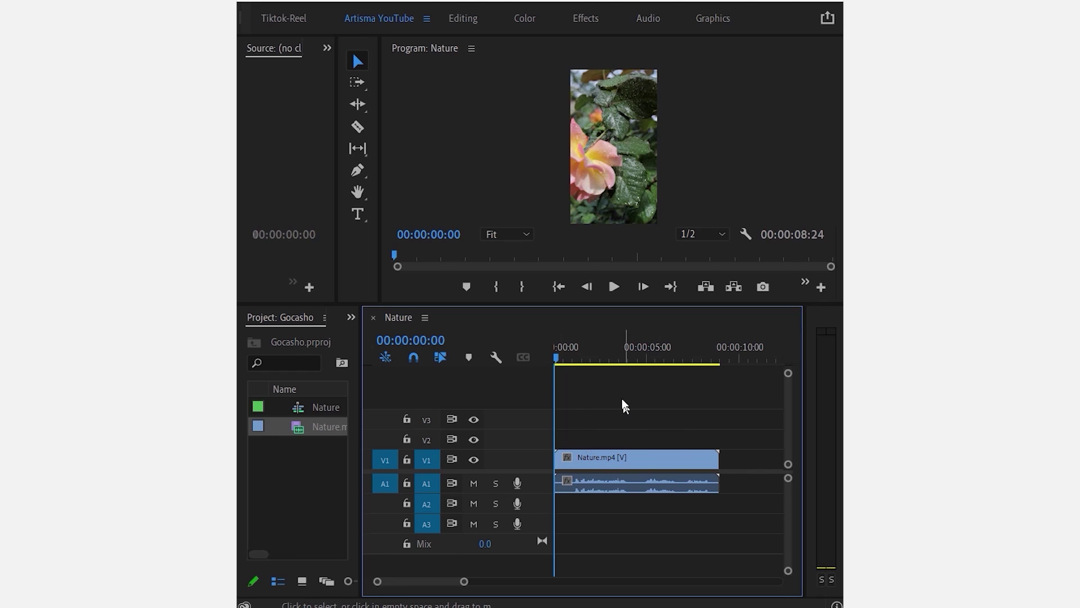
{"action": "left_click", "coordinate": [613, 288]}
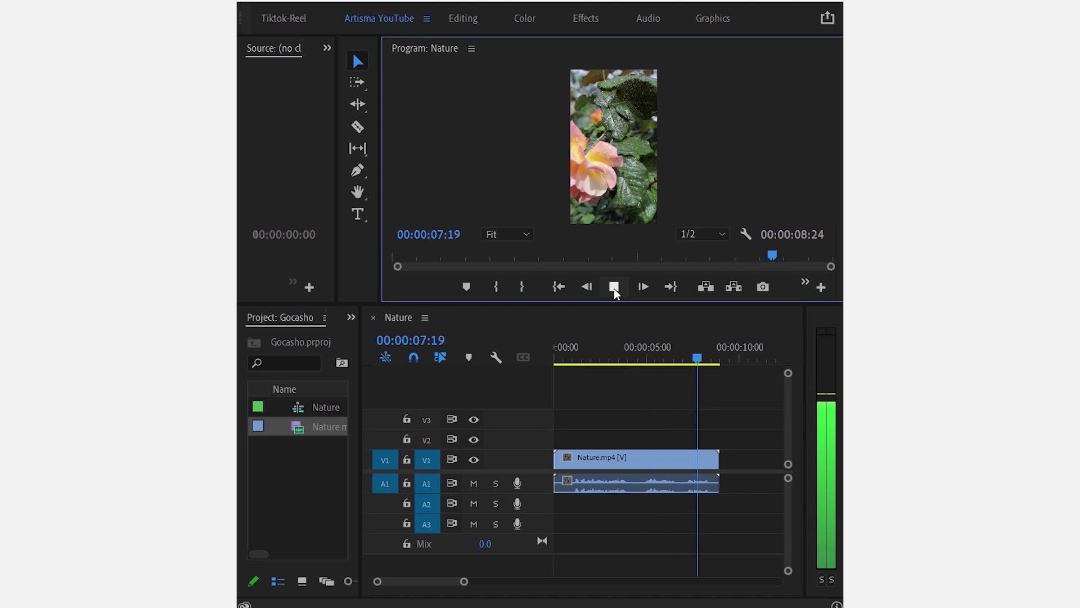
{"action": "left_click", "coordinate": [613, 288]}
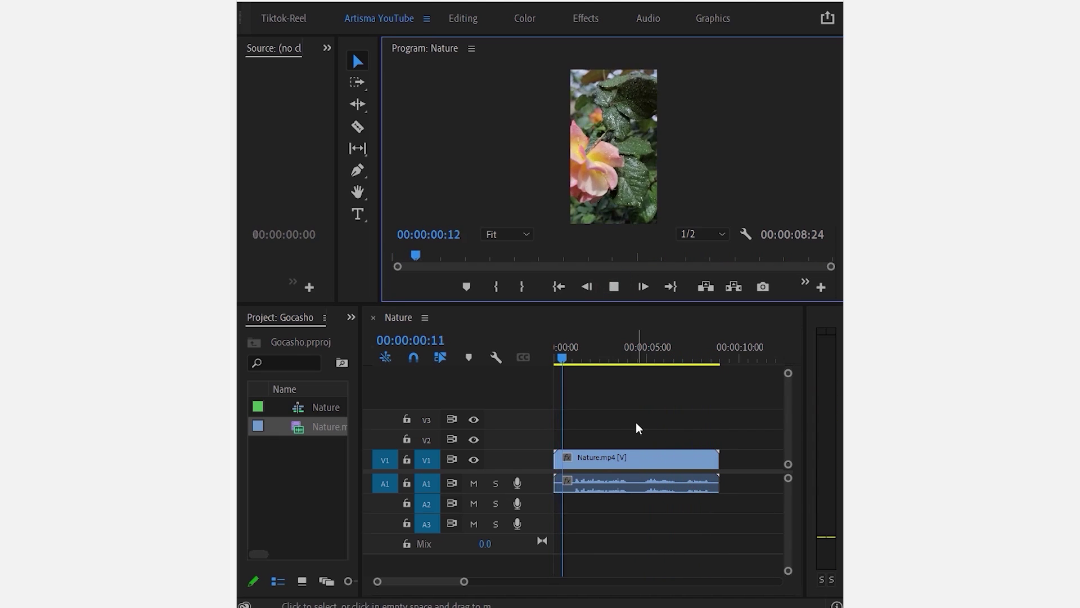
{"action": "key", "text": "space"}
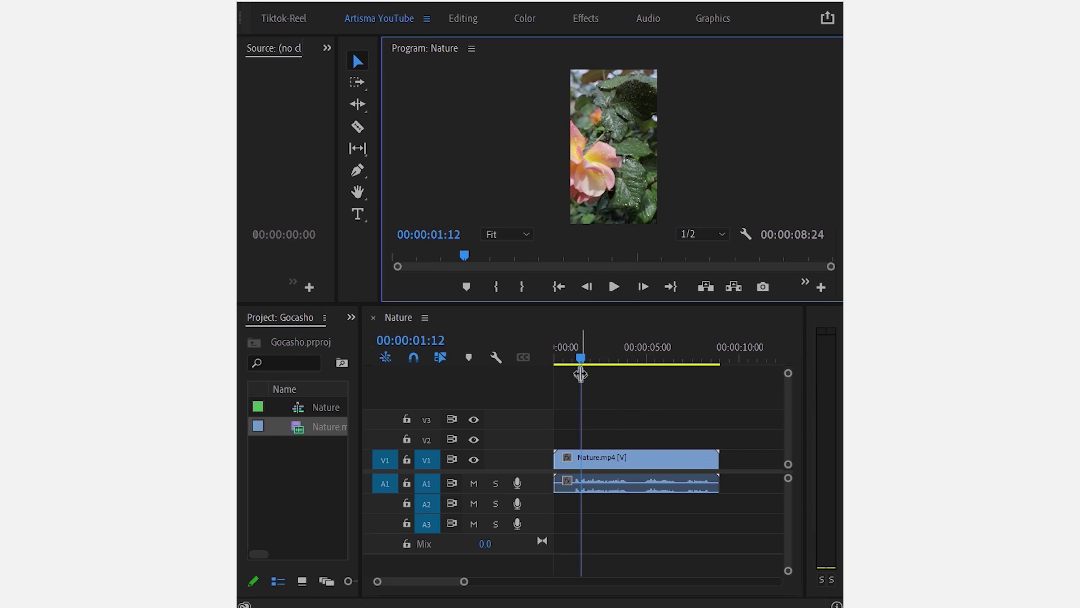
{"action": "left_click_drag", "start_coordinate": [582, 357], "coordinate": [546, 363]}
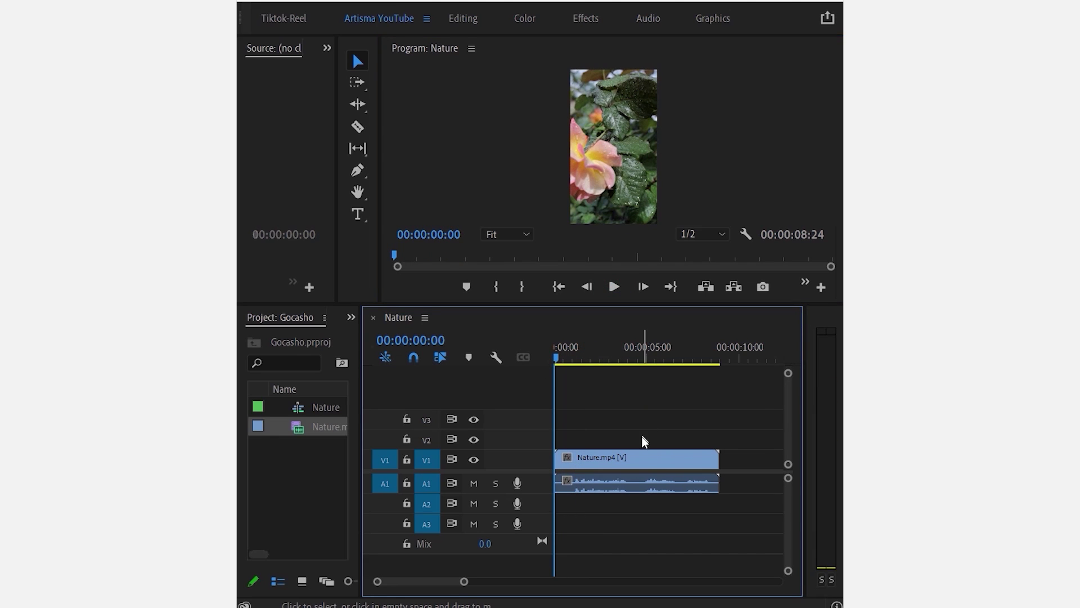
- Open the audio of the Nature.mp4 timeline clip for editing in Adobe Audition
{"action": "left_click", "coordinate": [627, 488]}
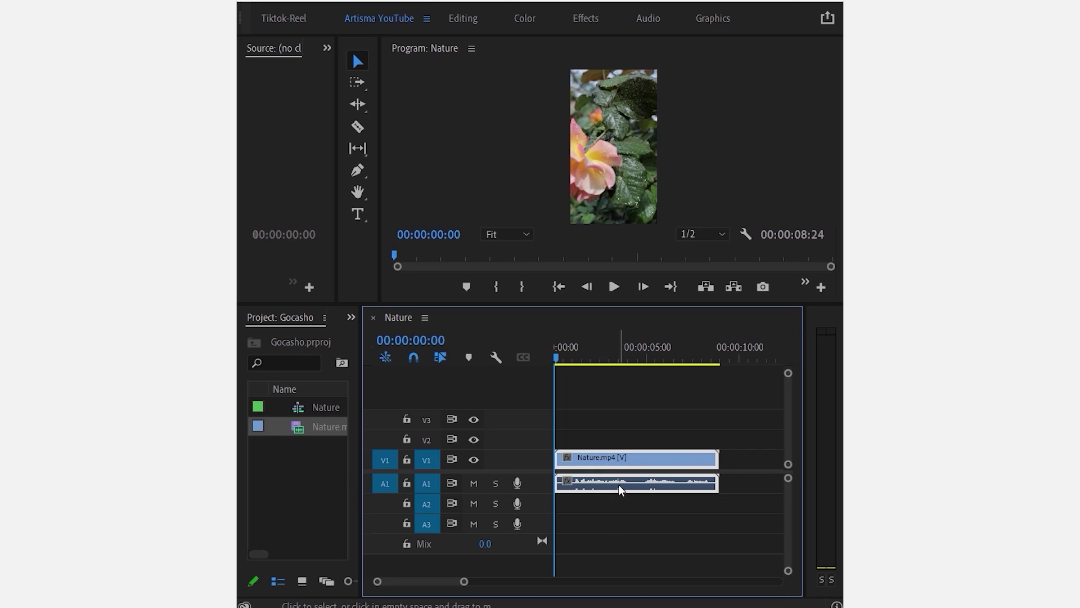
{"action": "right_click", "coordinate": [618, 485]}
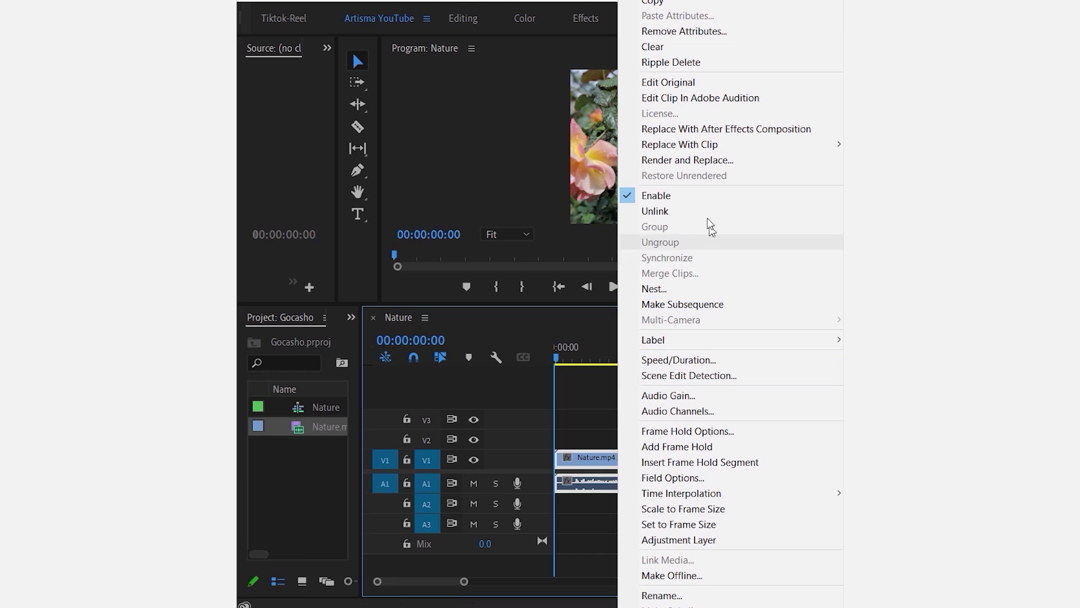
{"action": "left_click", "coordinate": [704, 103]}
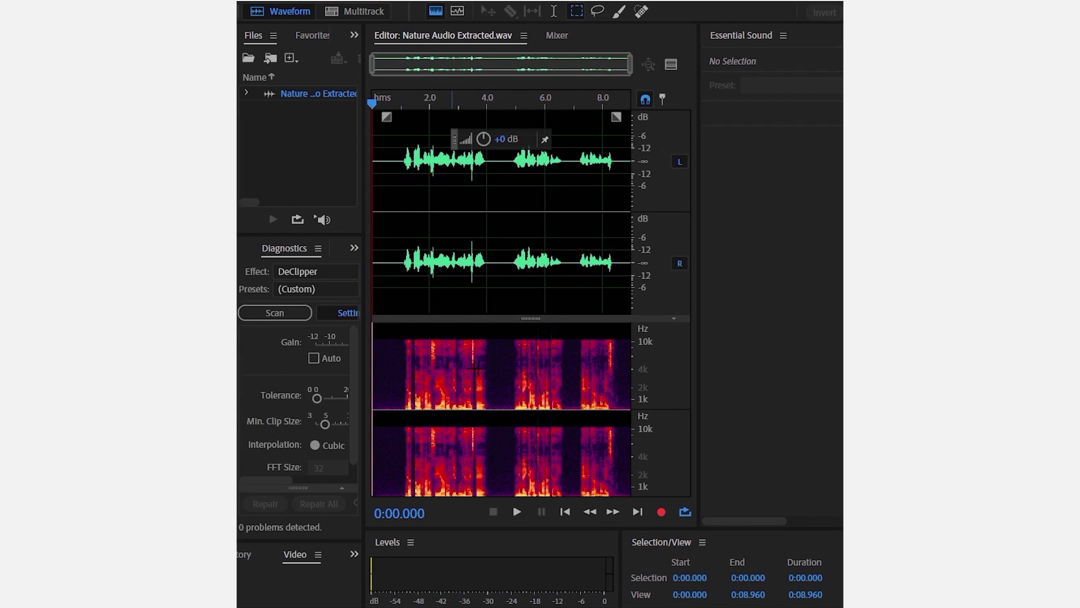
- Capture a noise print from about the first 0.46 seconds of the audio, using the spectral frequency display and listening to the selection
{"action": "left_click", "coordinate": [436, 12]}
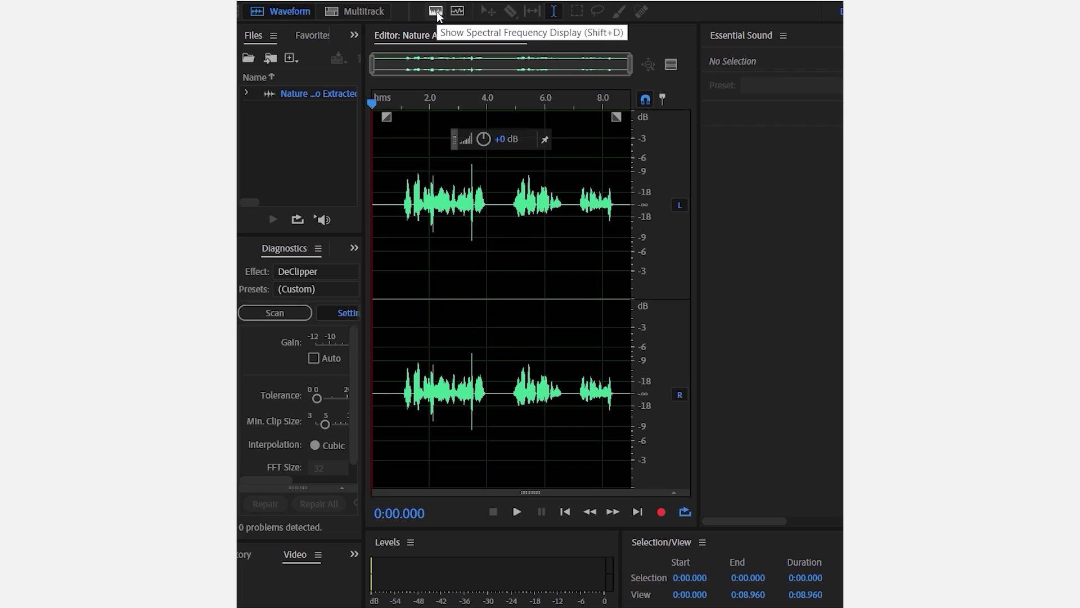
{"action": "left_click", "coordinate": [436, 13]}
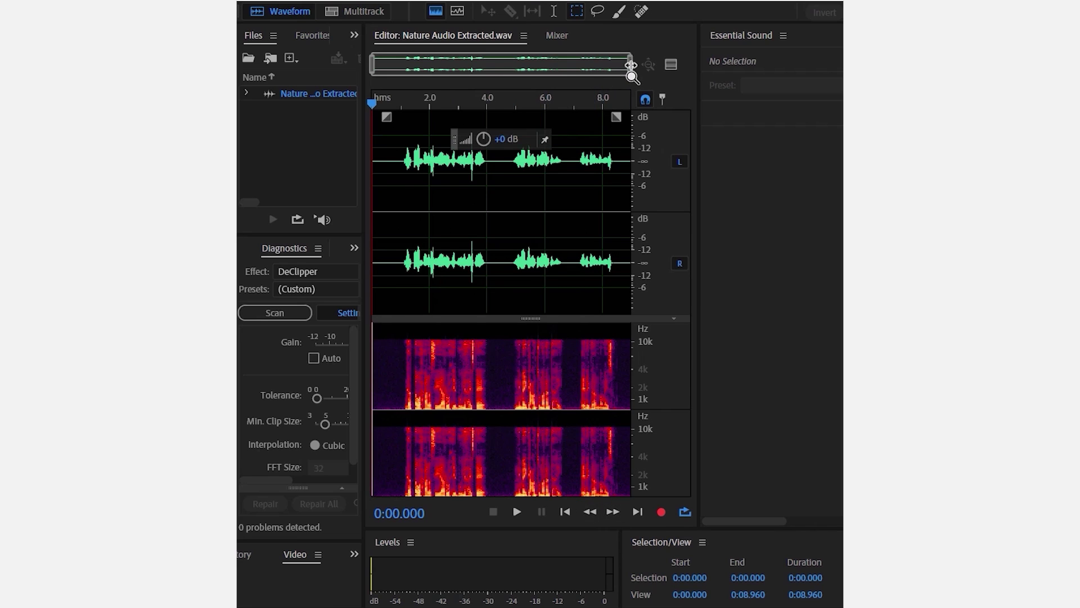
{"action": "left_click_drag", "start_coordinate": [630, 65], "coordinate": [414, 90]}
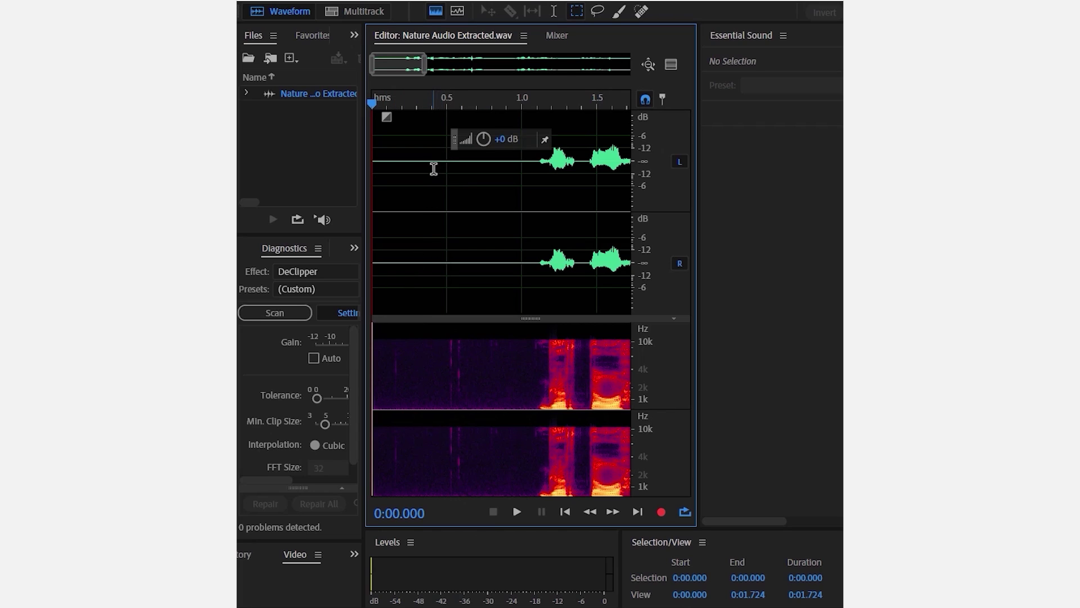
{"action": "left_click_drag", "start_coordinate": [440, 164], "coordinate": [374, 163]}
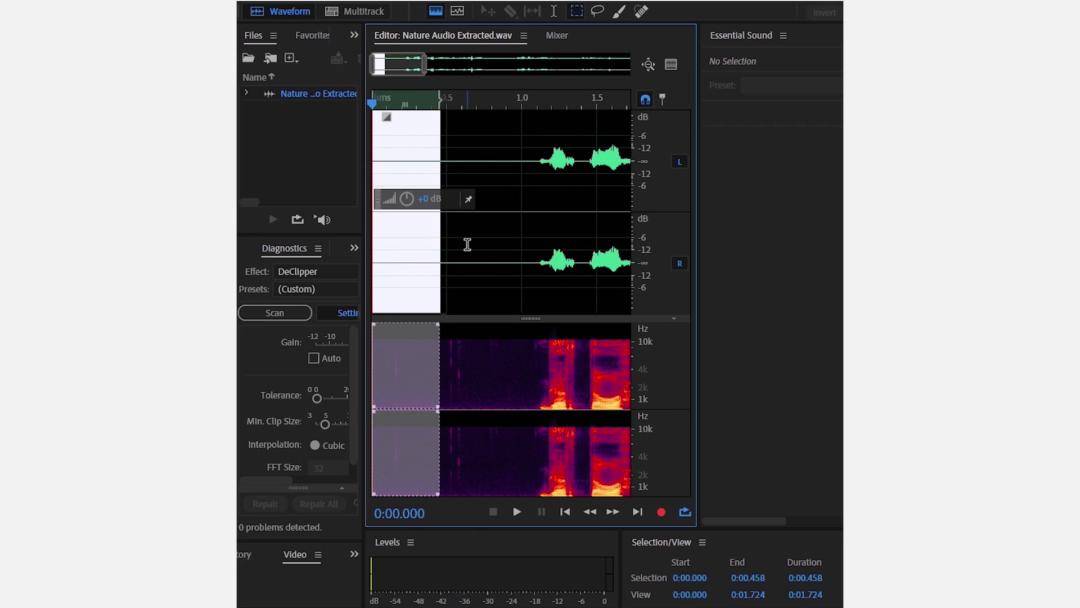
{"action": "key", "text": "space"}
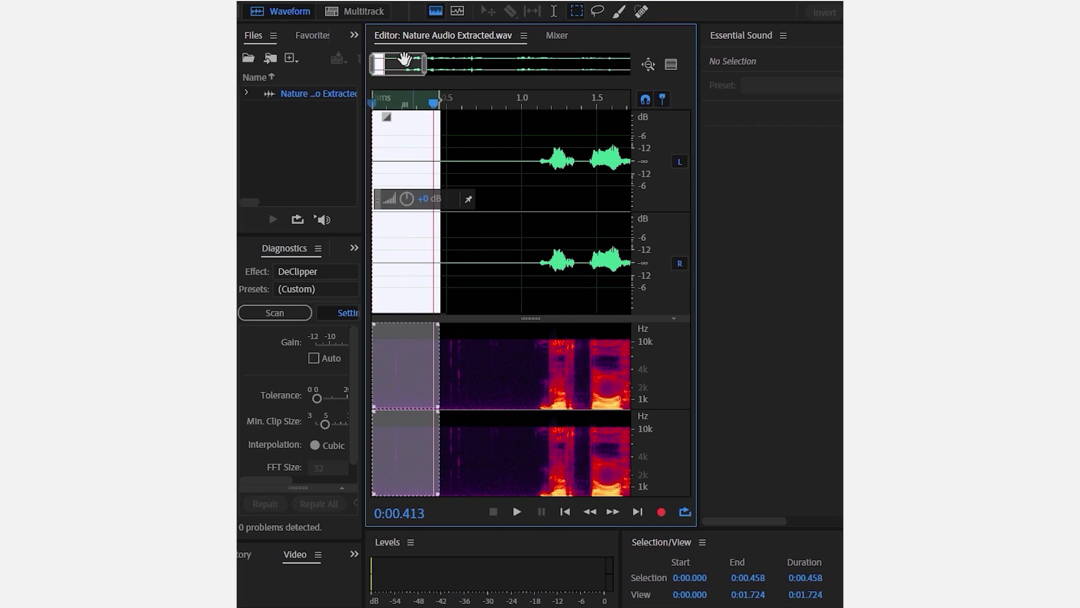
{"action": "left_click", "coordinate": [389, 2]}
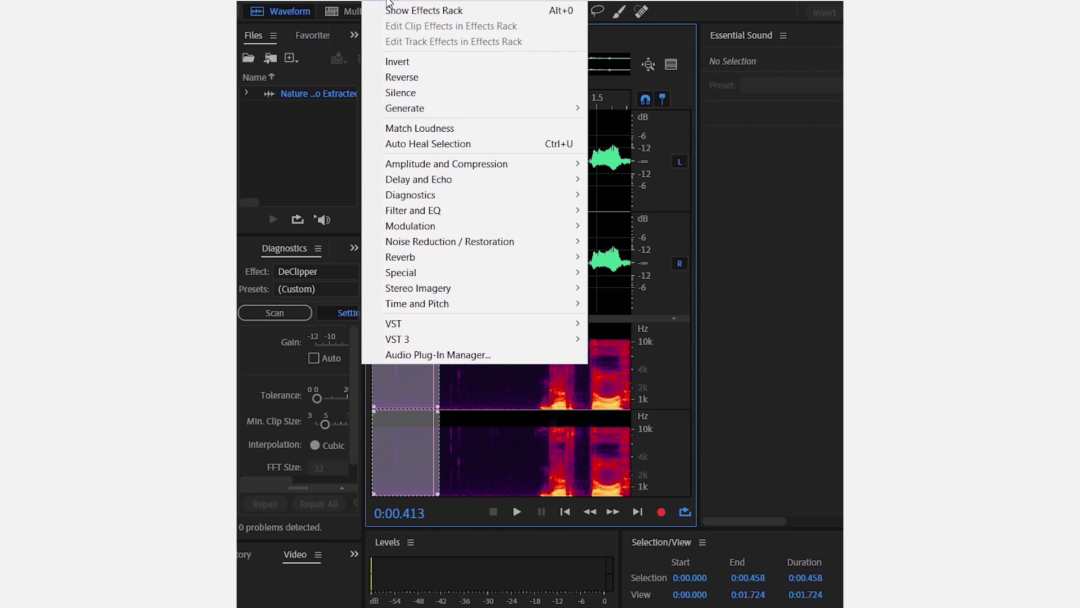
{"action": "mouse_move", "coordinate": [395, 246]}
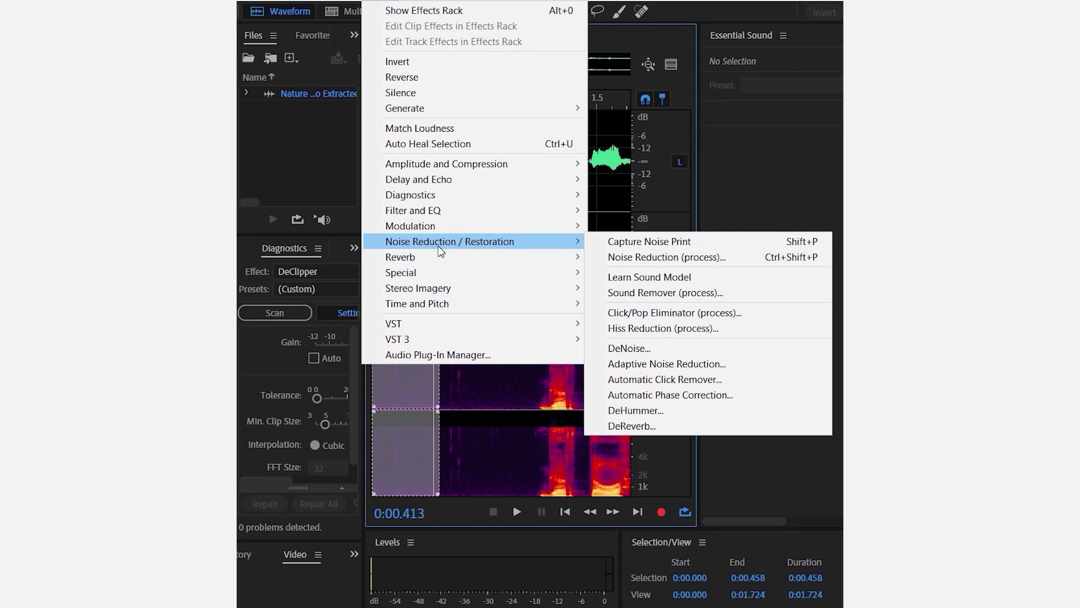
{"action": "left_click", "coordinate": [635, 242]}
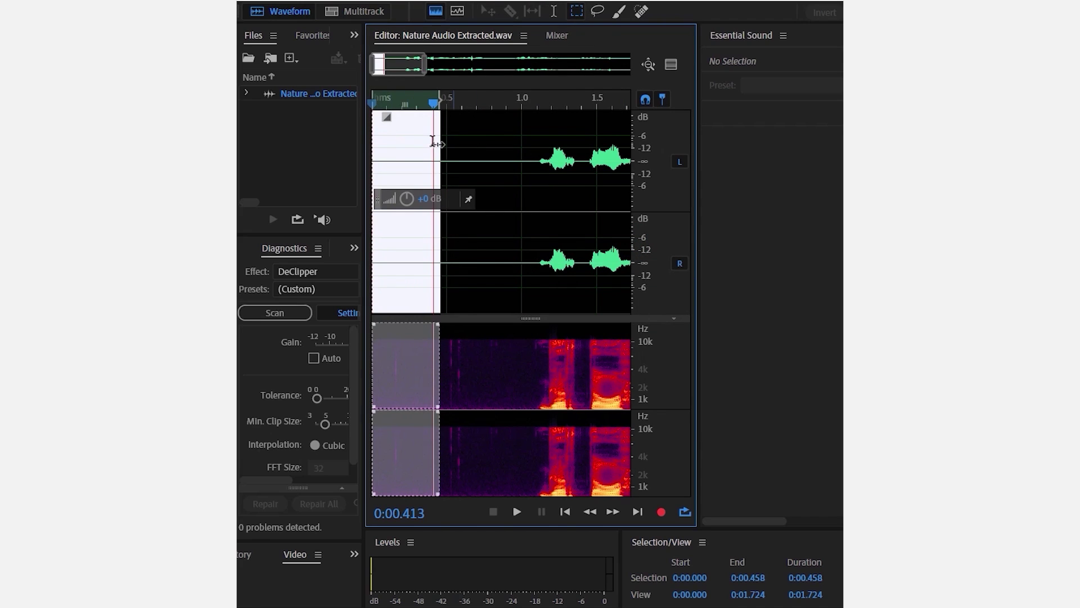
- Select the entire waveform and open the Noise Reduction (process) effect for it
{"action": "left_click", "coordinate": [379, 1]}
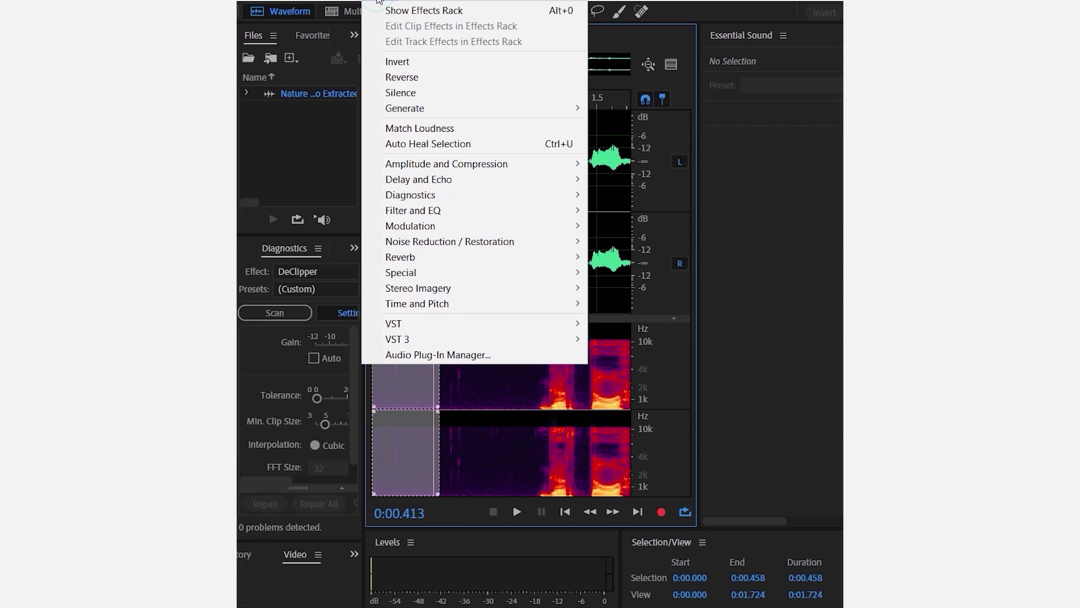
{"action": "left_click", "coordinate": [610, 295]}
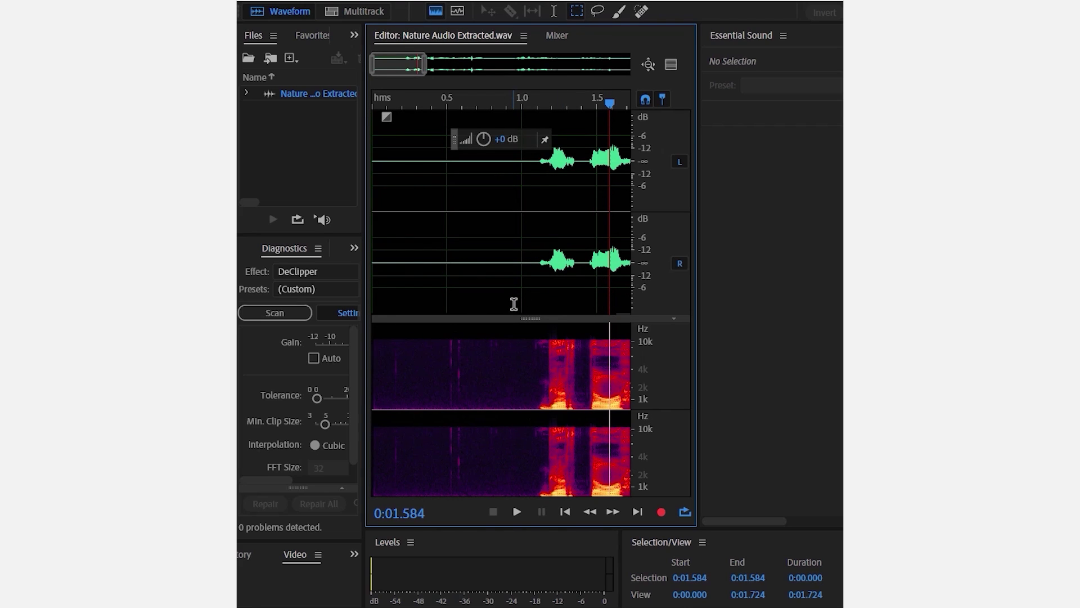
{"action": "key", "text": "ctrl+a"}
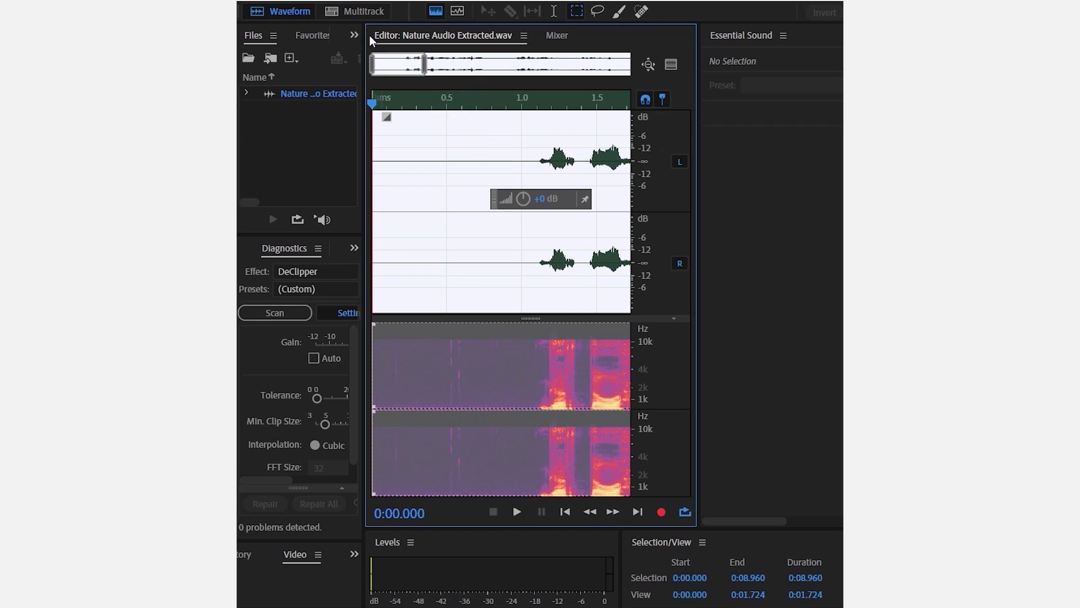
{"action": "left_click", "coordinate": [394, 2]}
{"action": "mouse_move", "coordinate": [463, 273]}
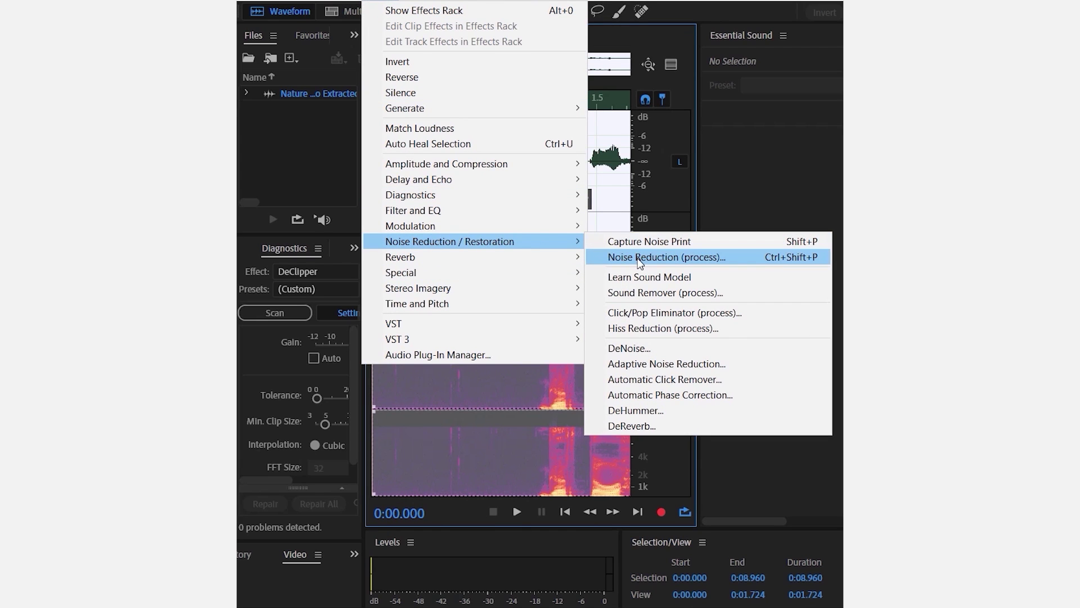
{"action": "left_click", "coordinate": [696, 256]}
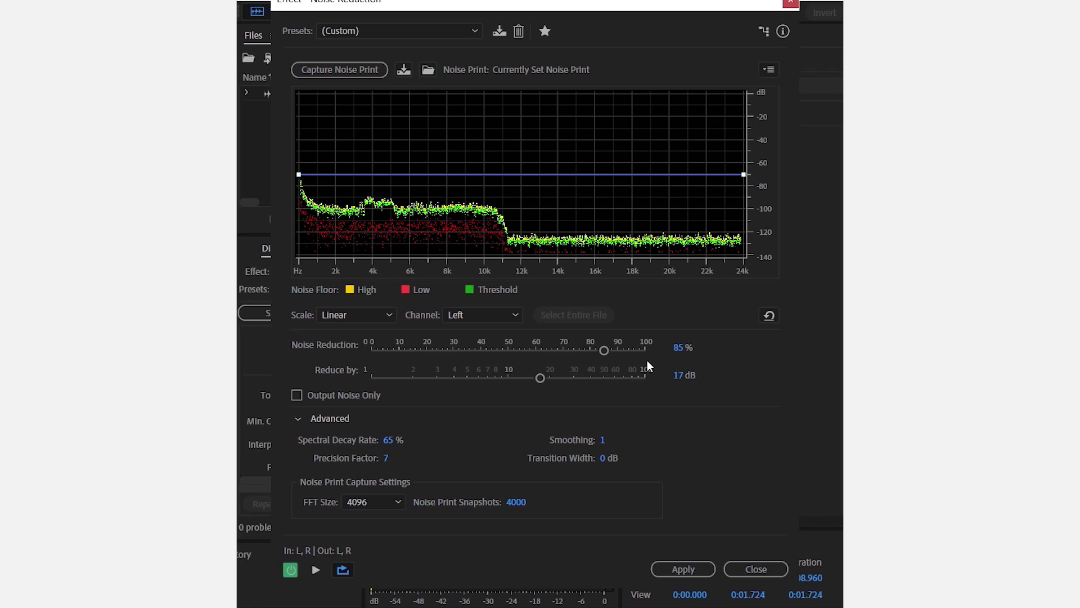
- Set Noise Reduction to 80%, preview the effect, and apply it to the whole audio
{"action": "left_click_drag", "start_coordinate": [607, 350], "coordinate": [590, 350]}
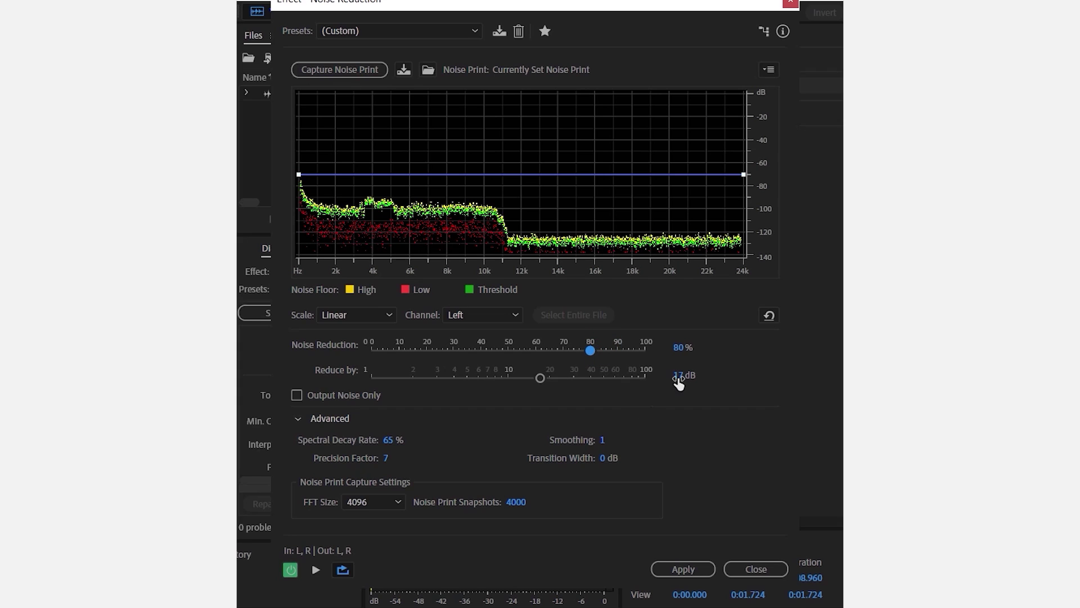
{"action": "left_click", "coordinate": [316, 570]}
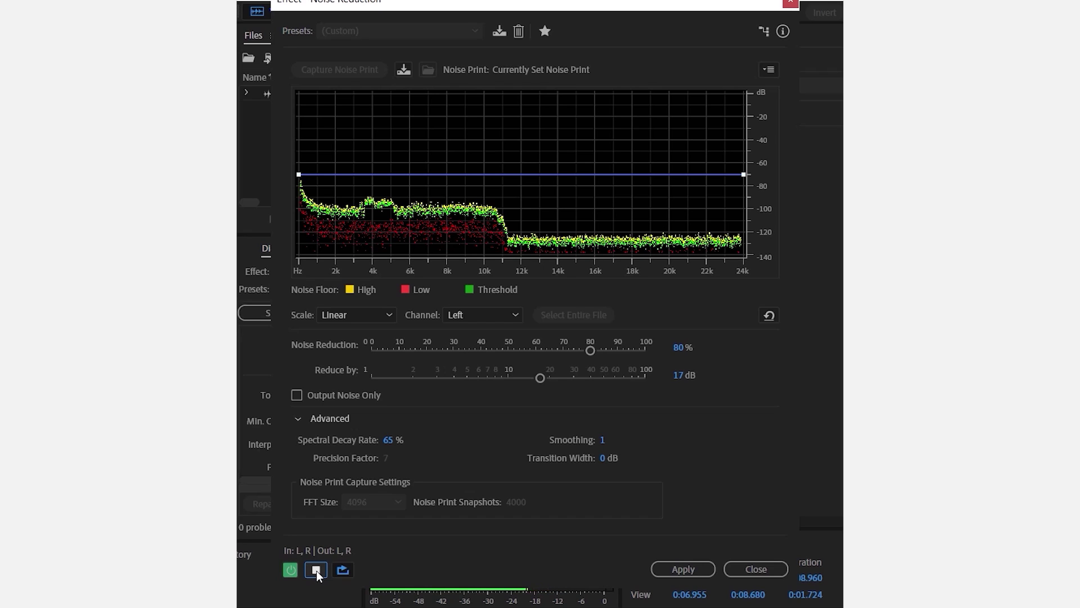
{"action": "left_click", "coordinate": [317, 570]}
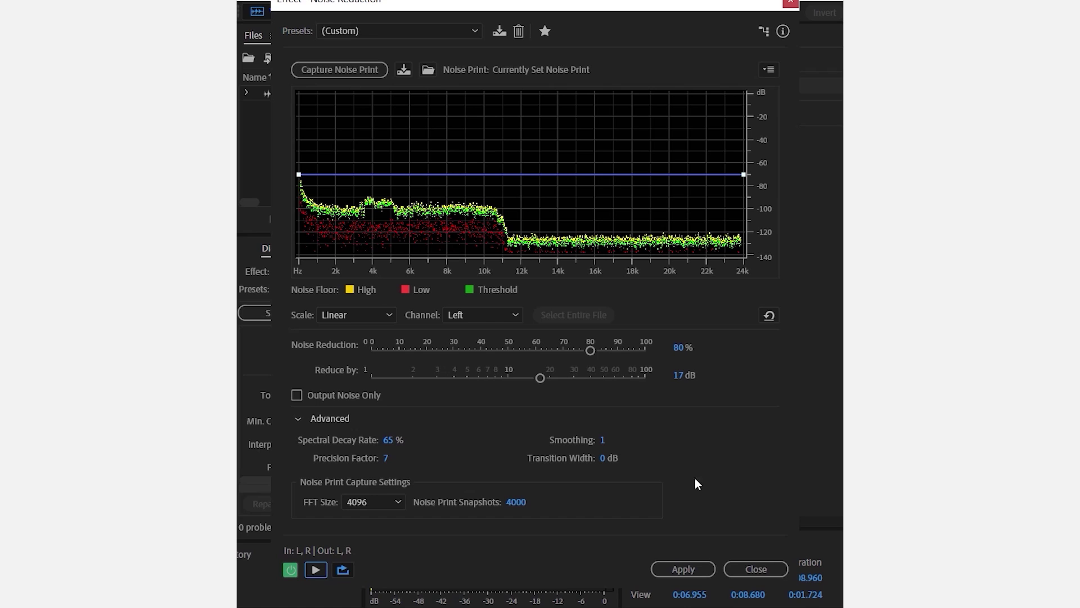
{"action": "left_click", "coordinate": [682, 568]}
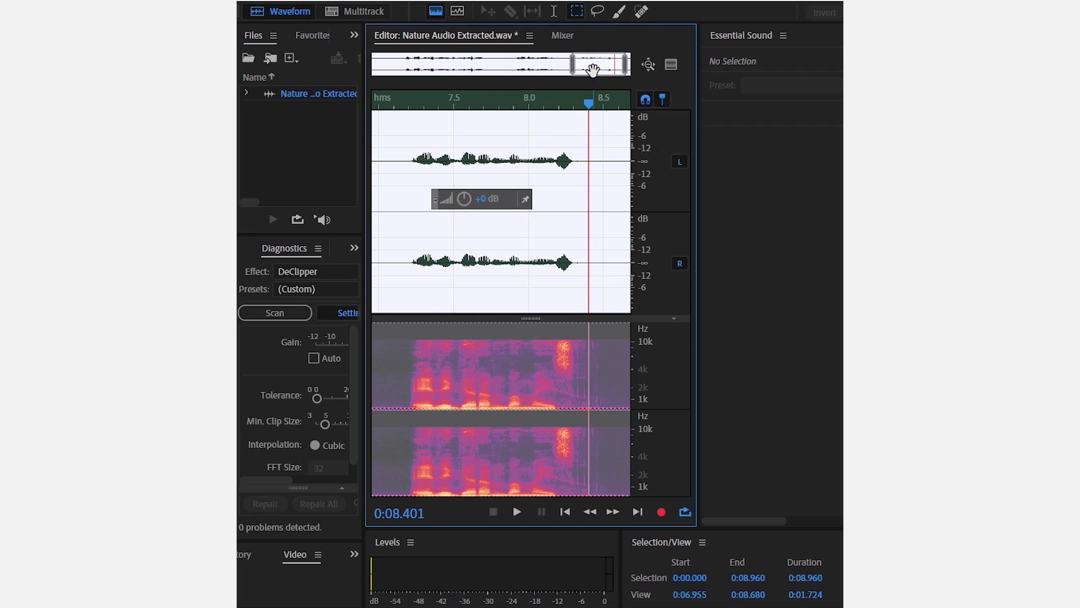
- Save the noise-reduced Nature Audio Extracted.wav and switch back to Premiere Pro
{"action": "left_click_drag", "start_coordinate": [588, 71], "coordinate": [345, 70]}
{"action": "left_click", "coordinate": [472, 393]}
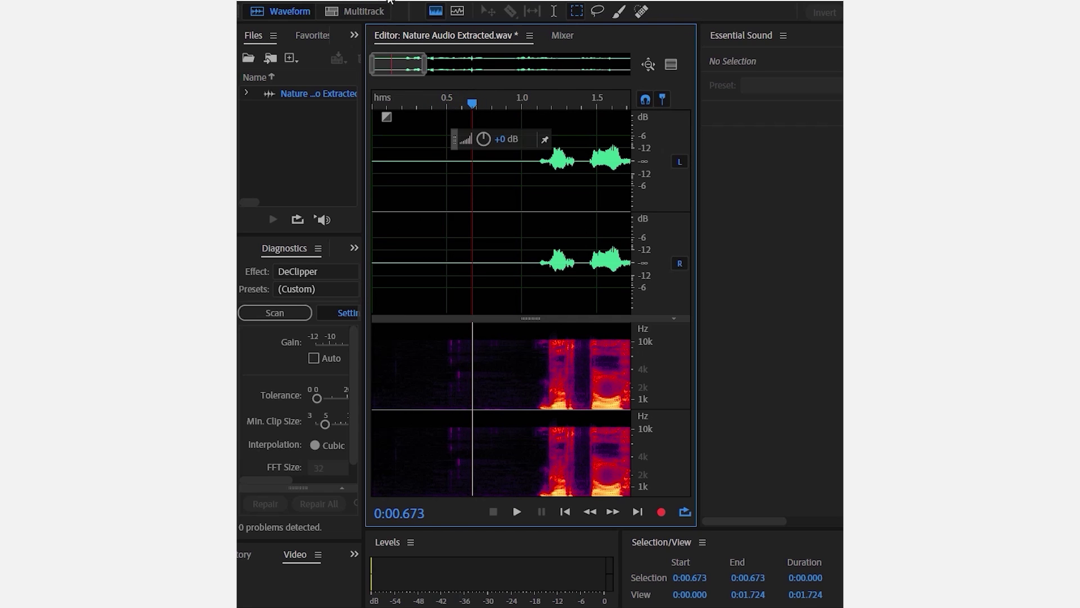
{"action": "left_click_drag", "start_coordinate": [424, 62], "coordinate": [652, 73]}
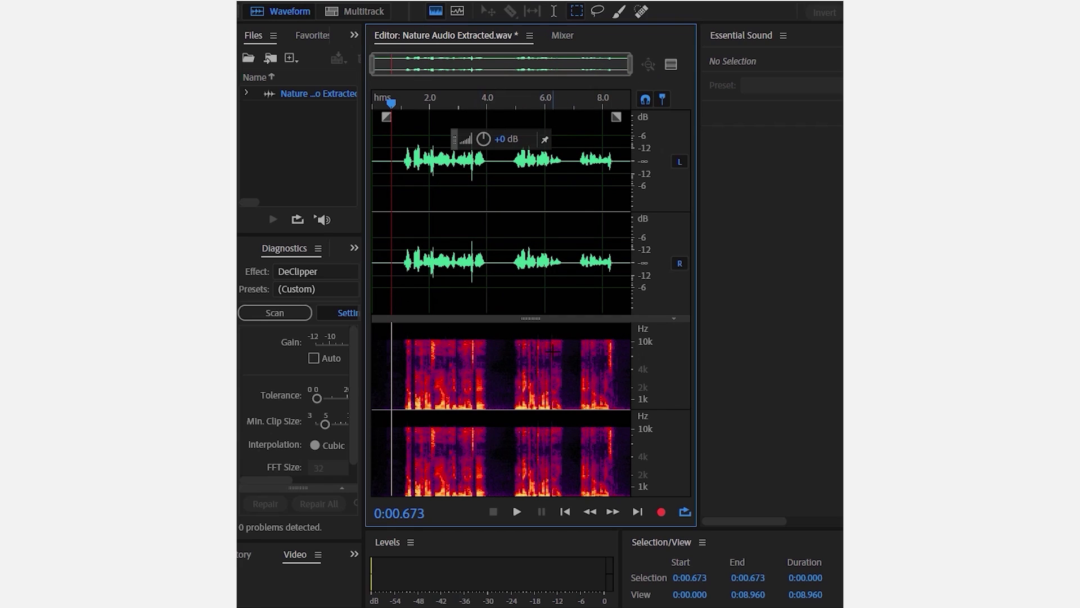
{"action": "left_click", "coordinate": [247, 2]}
{"action": "left_click", "coordinate": [268, 167]}
{"action": "key", "text": "alt+Tab"}
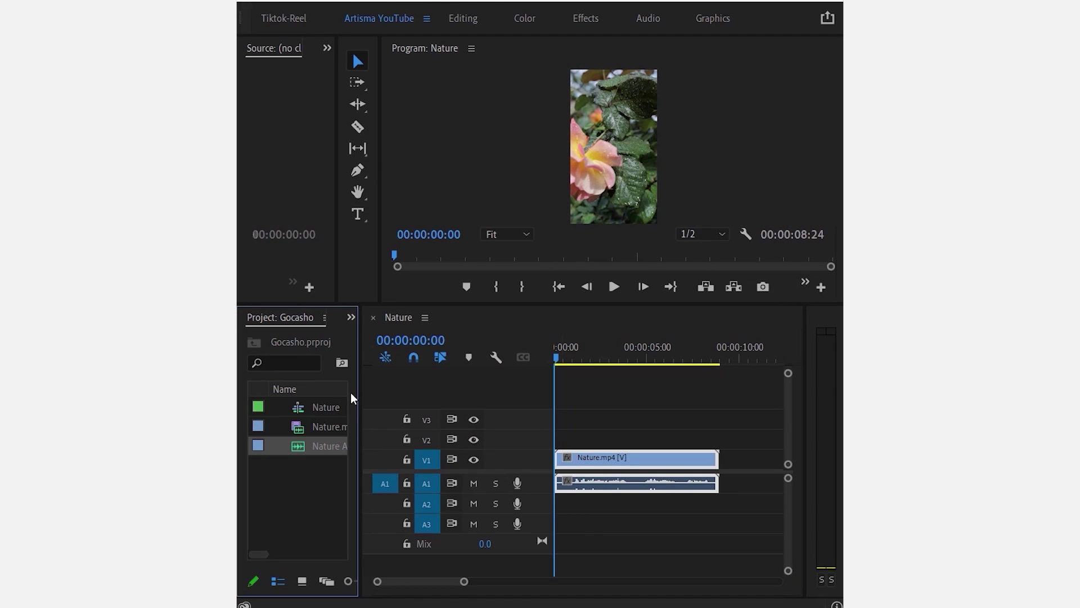
- Check Nature Audio Extracted.wav in the project's file list and play the Nature sequence to hear the cleaned audio
{"action": "left_click_drag", "start_coordinate": [359, 399], "coordinate": [527, 400]}
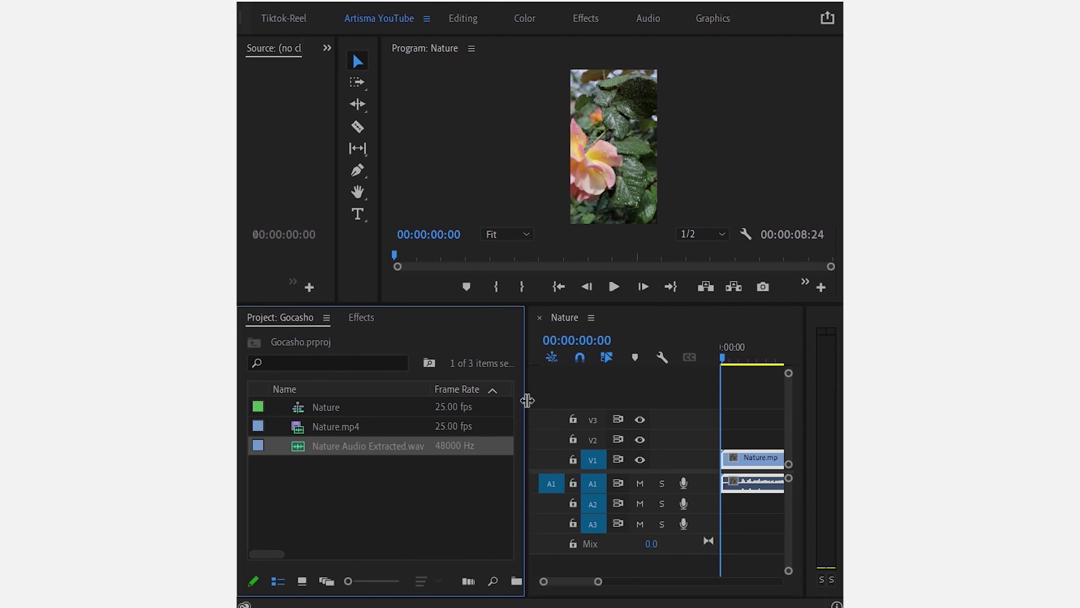
{"action": "left_click", "coordinate": [418, 491]}
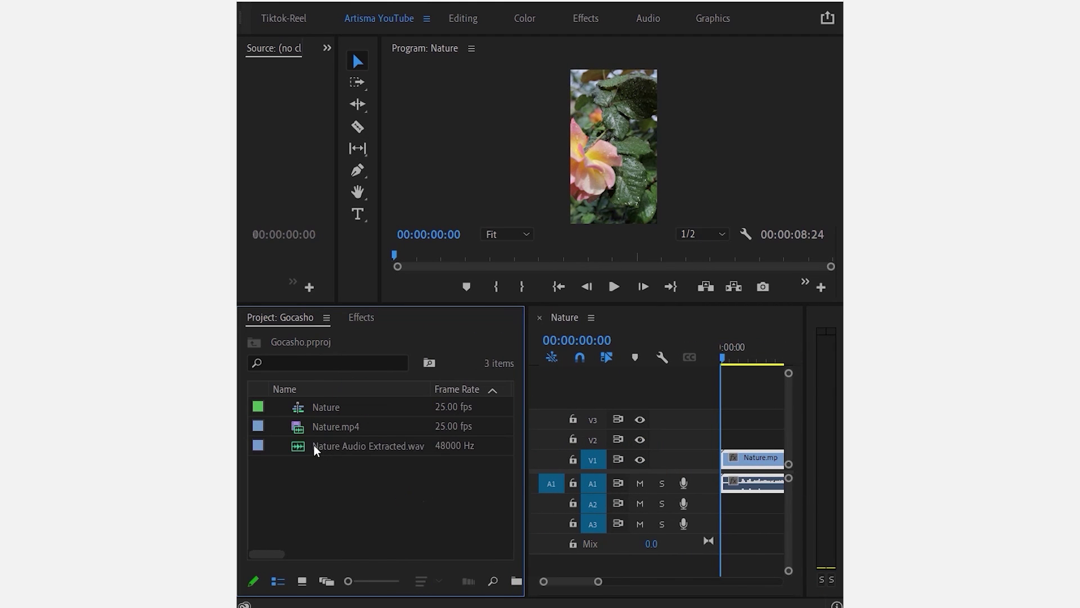
{"action": "left_click", "coordinate": [334, 450]}
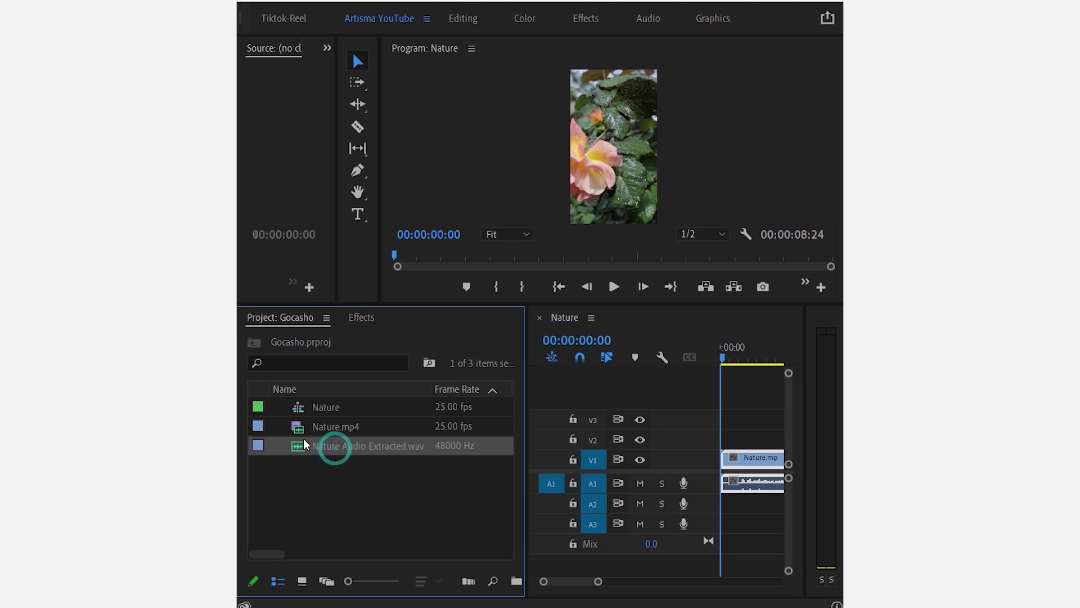
{"action": "left_click", "coordinate": [333, 429]}
{"action": "left_click", "coordinate": [327, 451]}
{"action": "left_click_drag", "start_coordinate": [525, 393], "coordinate": [307, 393]}
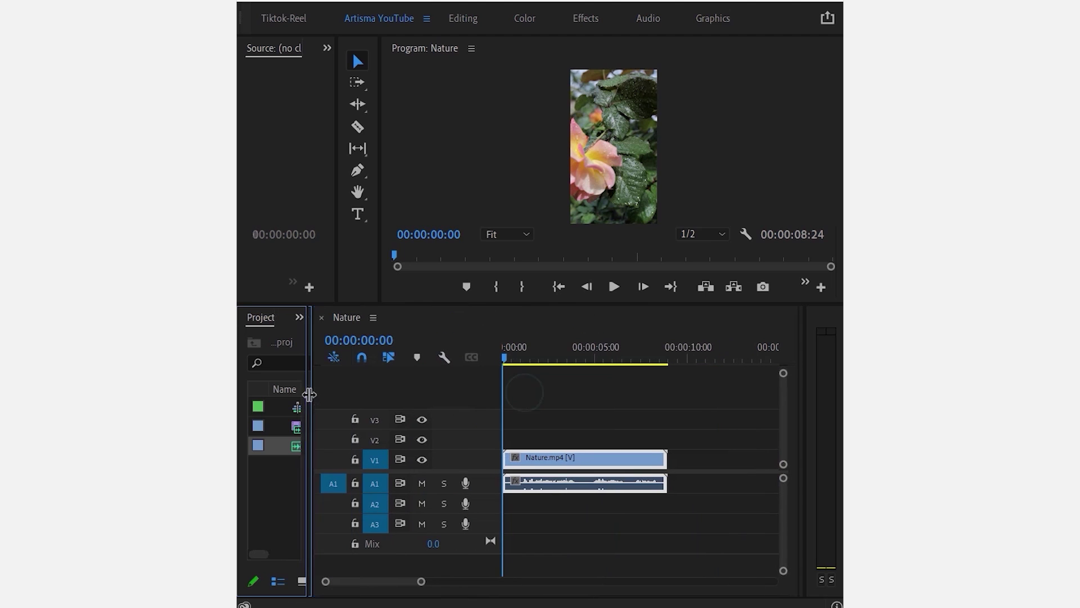
{"action": "left_click", "coordinate": [614, 287]}
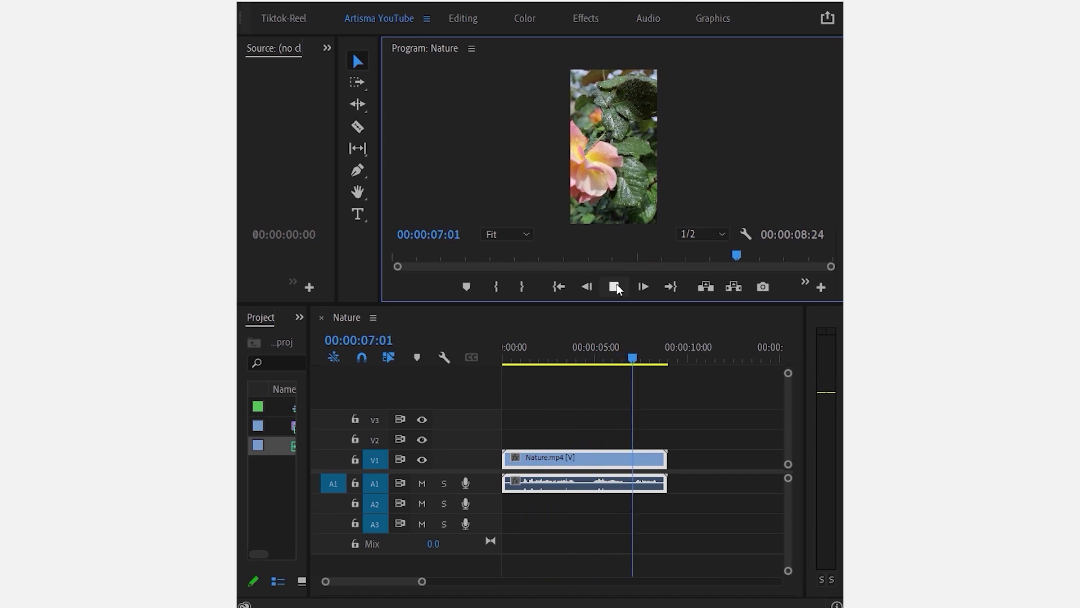
{"action": "left_click", "coordinate": [616, 287]}
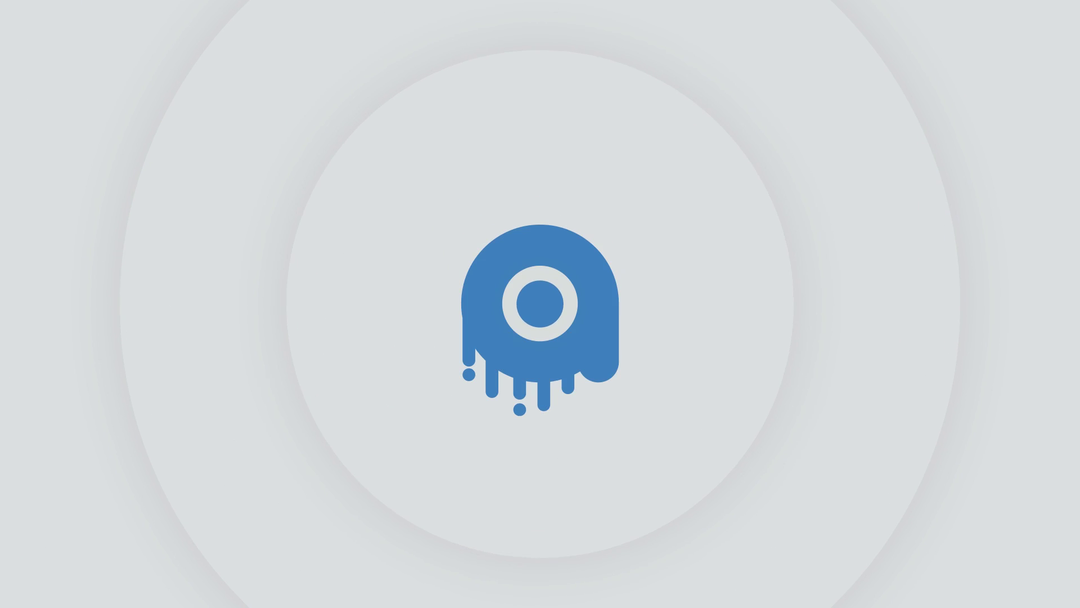